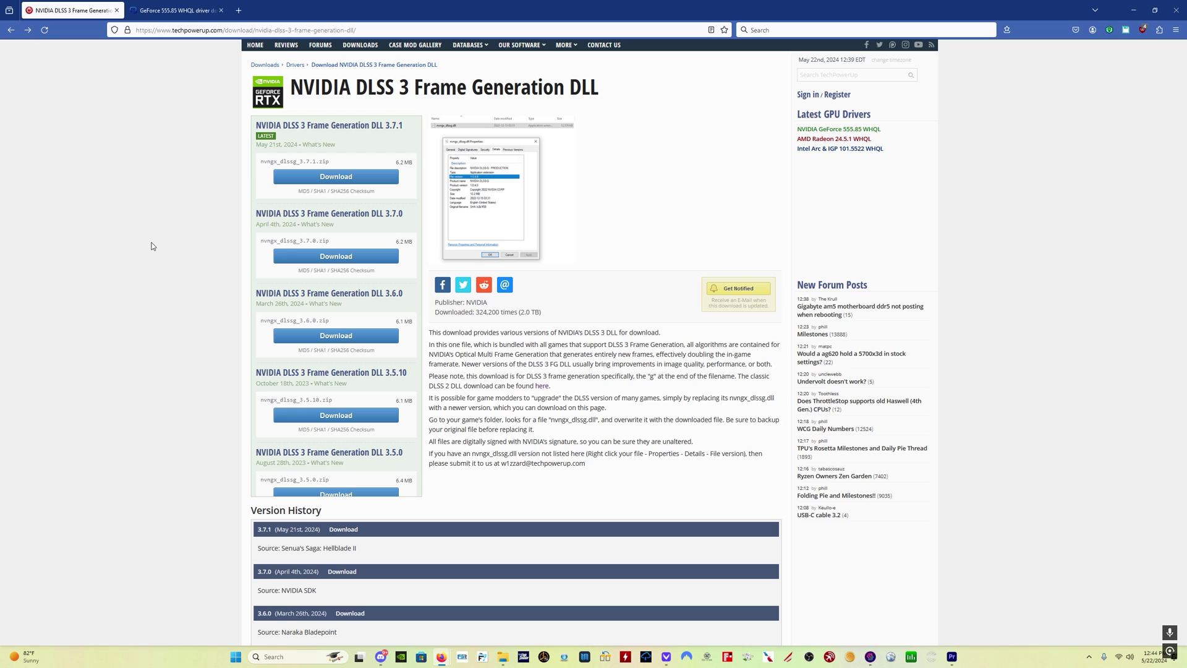
# - Download nvngx_dlssg_3.7.1.zip from the US-4 server into a new 'DLSSG 3.7.1' folder and confirm it finished
pyautogui.click(331, 177)
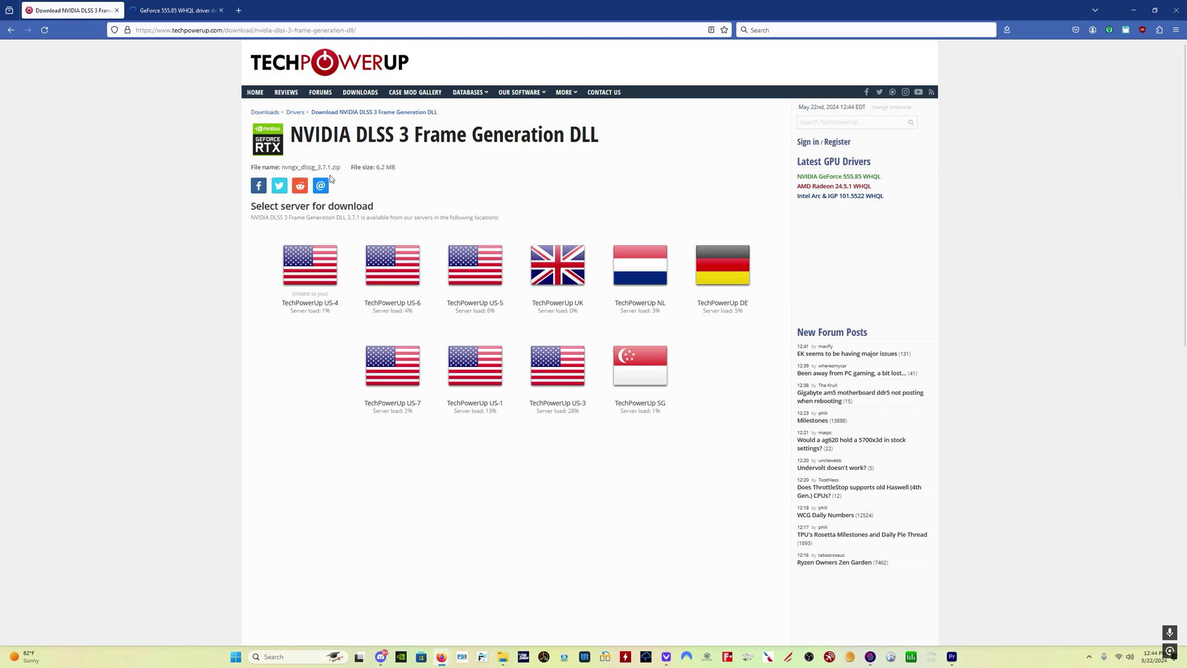
pyautogui.click(320, 288)
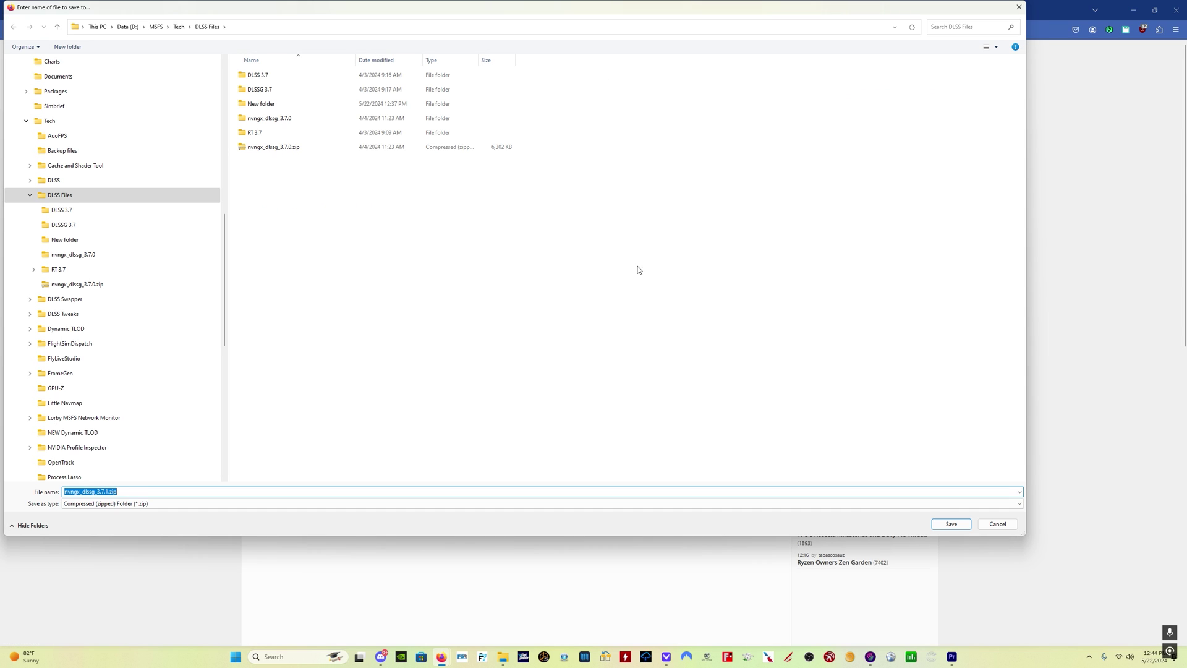
pyautogui.click(264, 106)
pyautogui.click(264, 105)
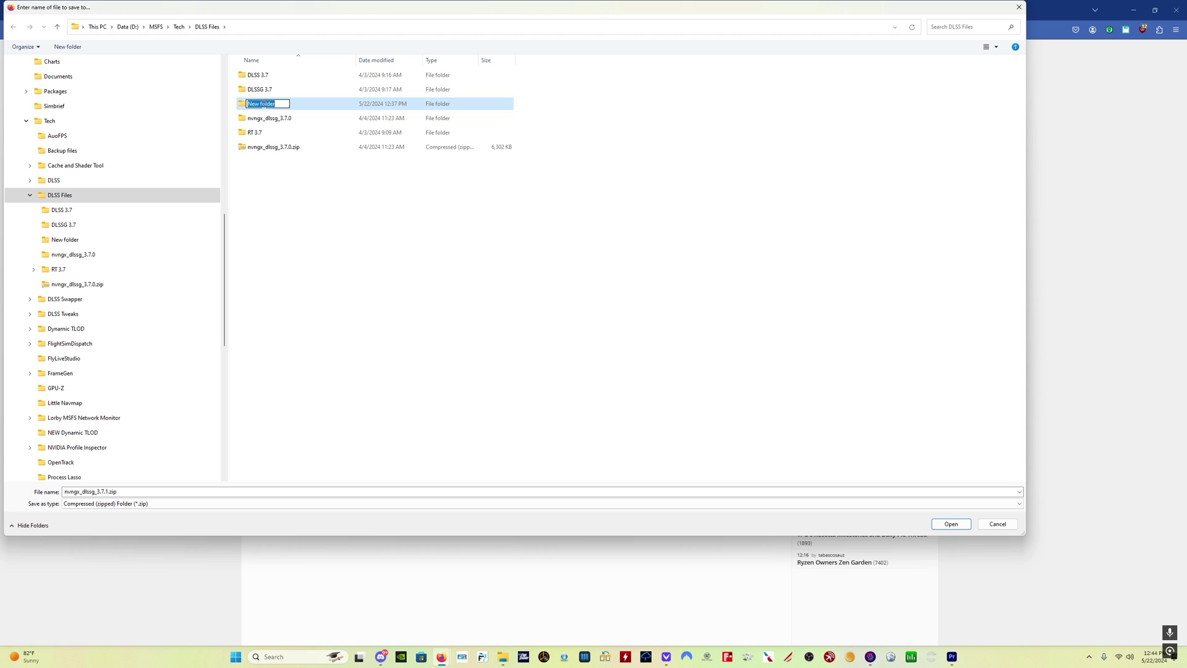
pyautogui.write('DLSSG 3.7.1')
pyautogui.press('Return')
pyautogui.doubleClick(264, 106)
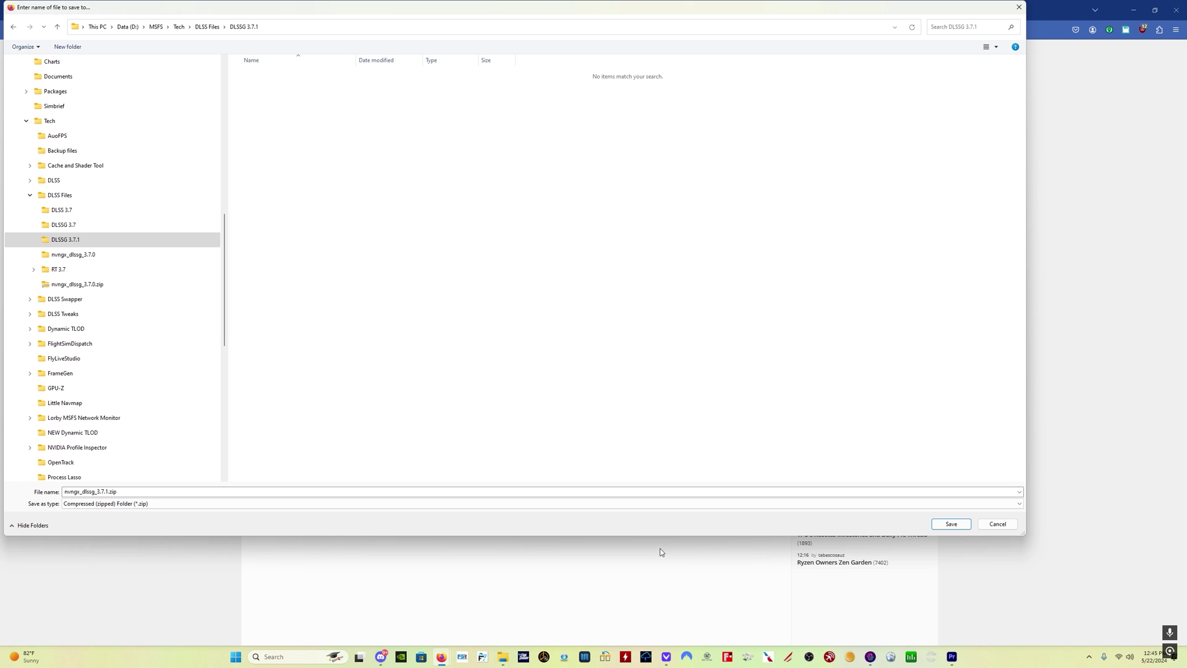
pyautogui.click(951, 523)
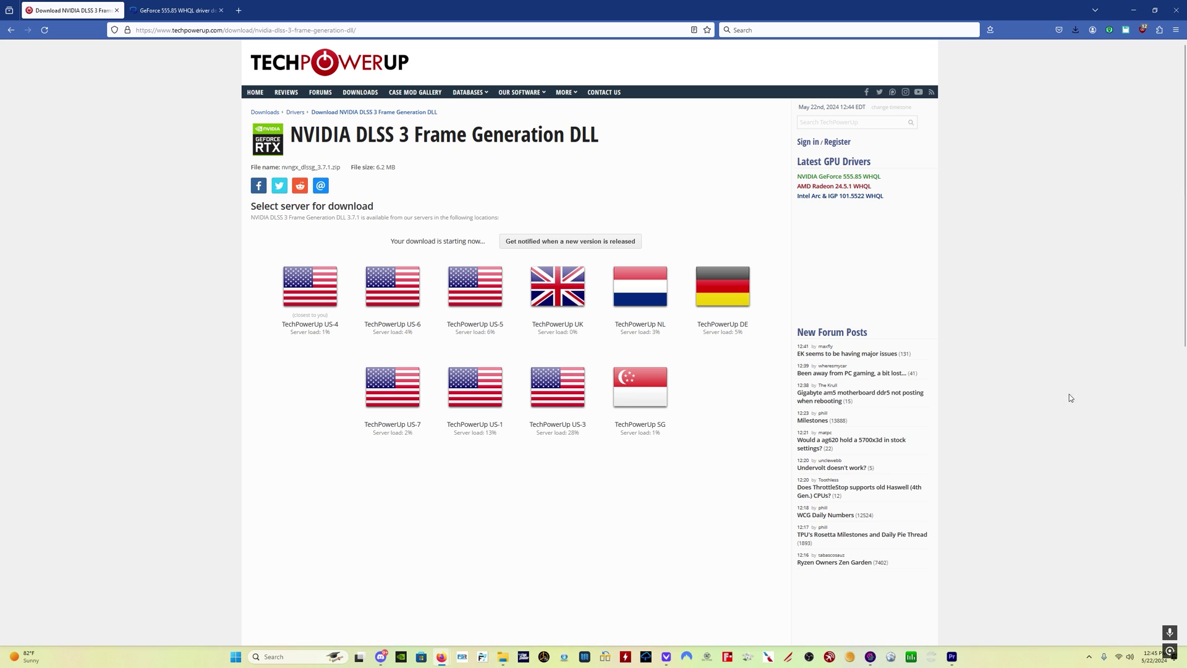
pyautogui.click(1075, 31)
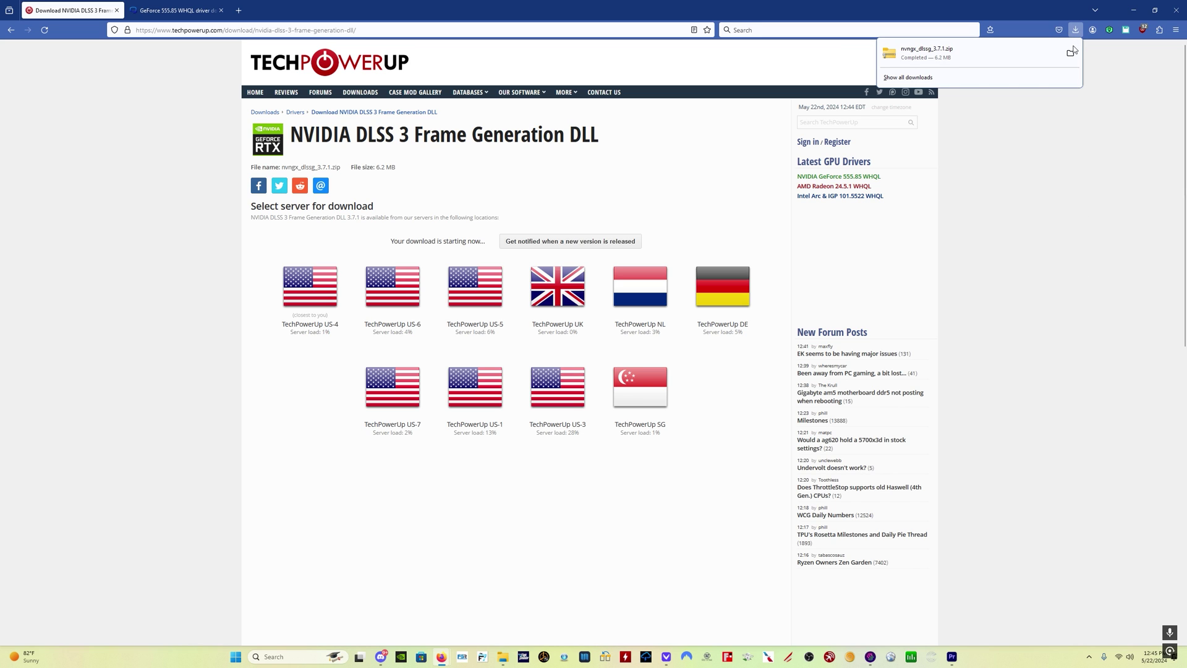
# - Extract nvngx_dlssg.dll (version 3.7.1.0) from the zip into DLSSG 3.7.1, then open Explorer at Home
pyautogui.click(1071, 52)
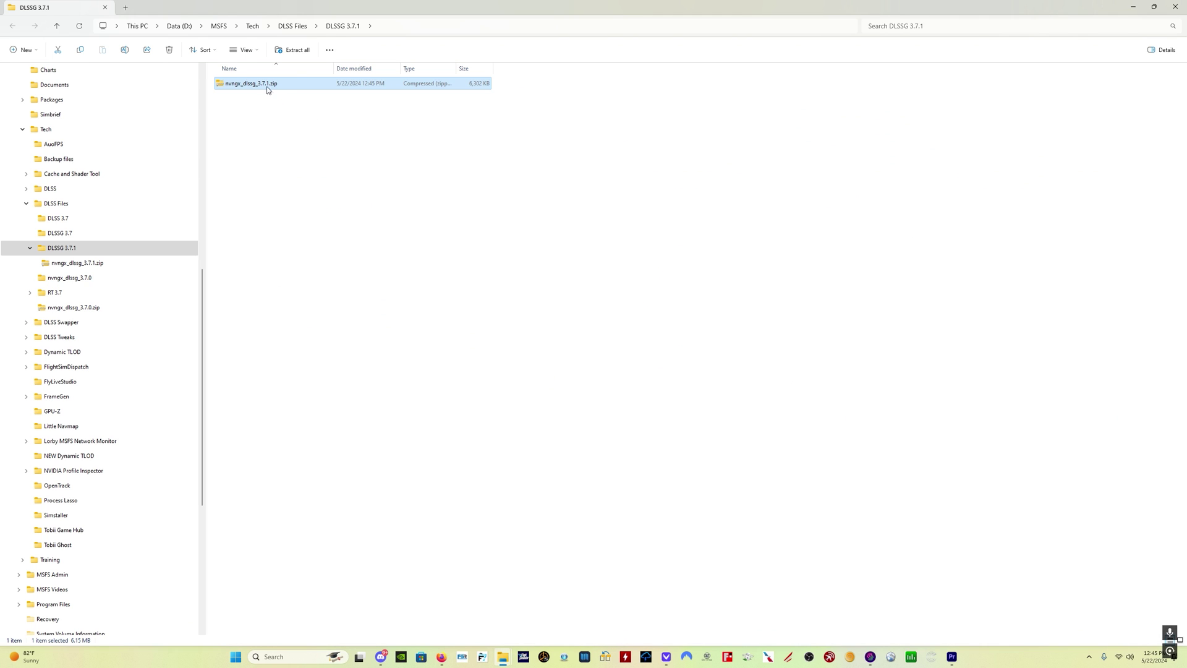
pyautogui.doubleClick(267, 89)
pyautogui.click(290, 89)
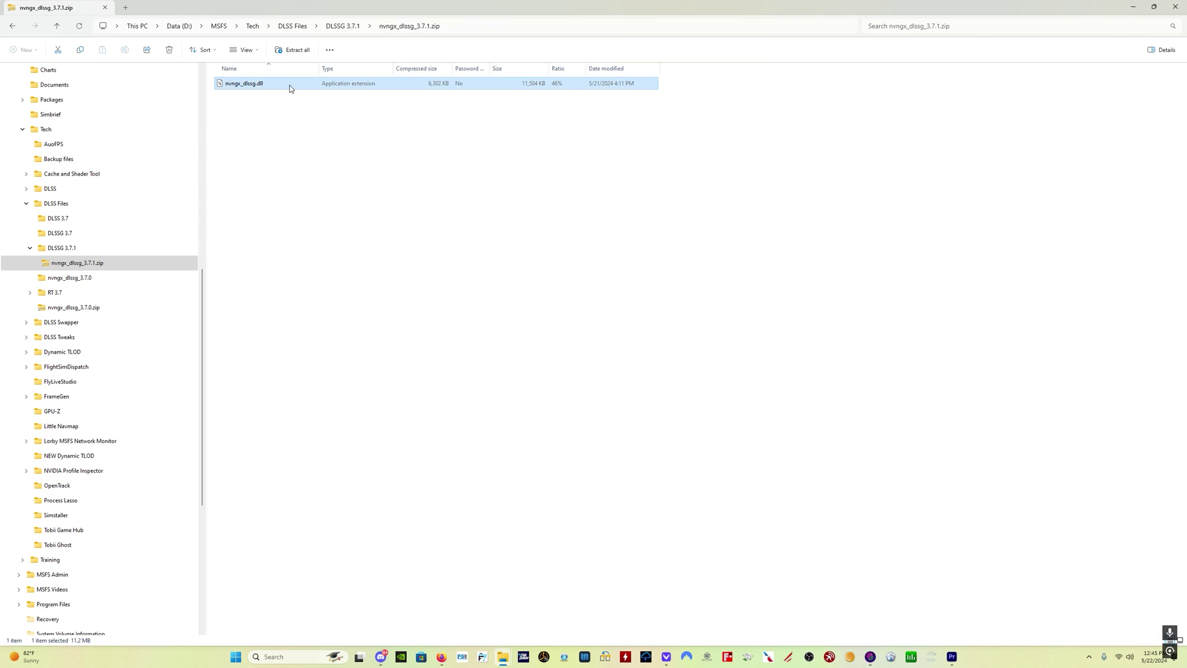
pyautogui.moveTo(289, 84); pyautogui.dragTo(122, 248)
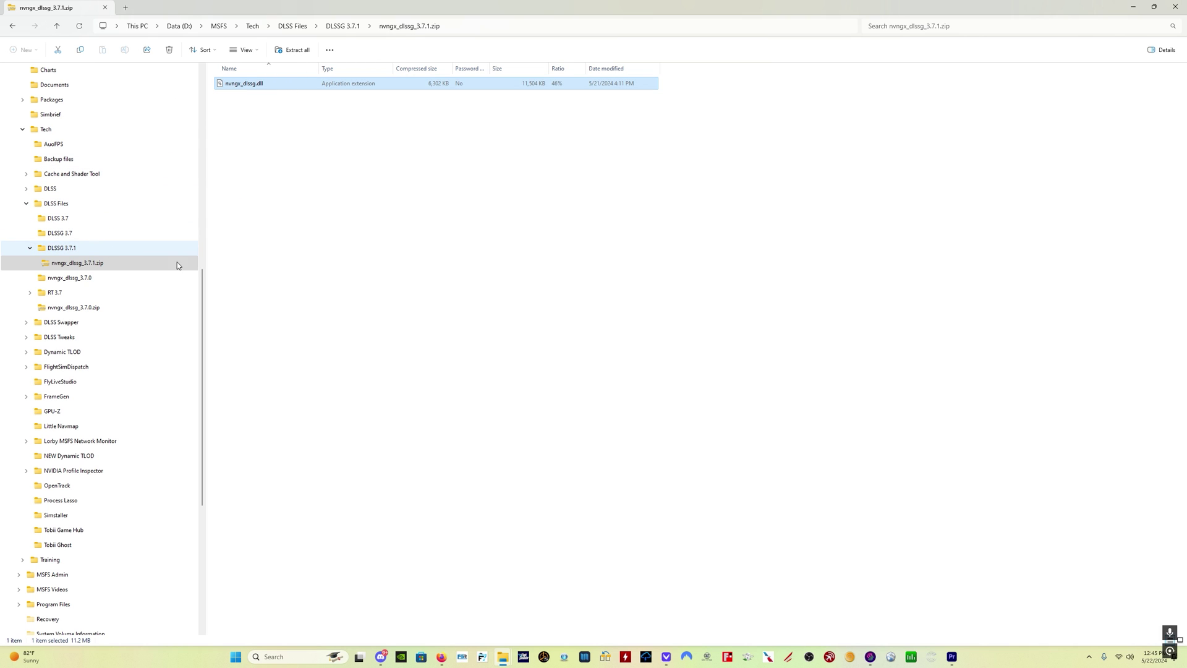
pyautogui.click(94, 248)
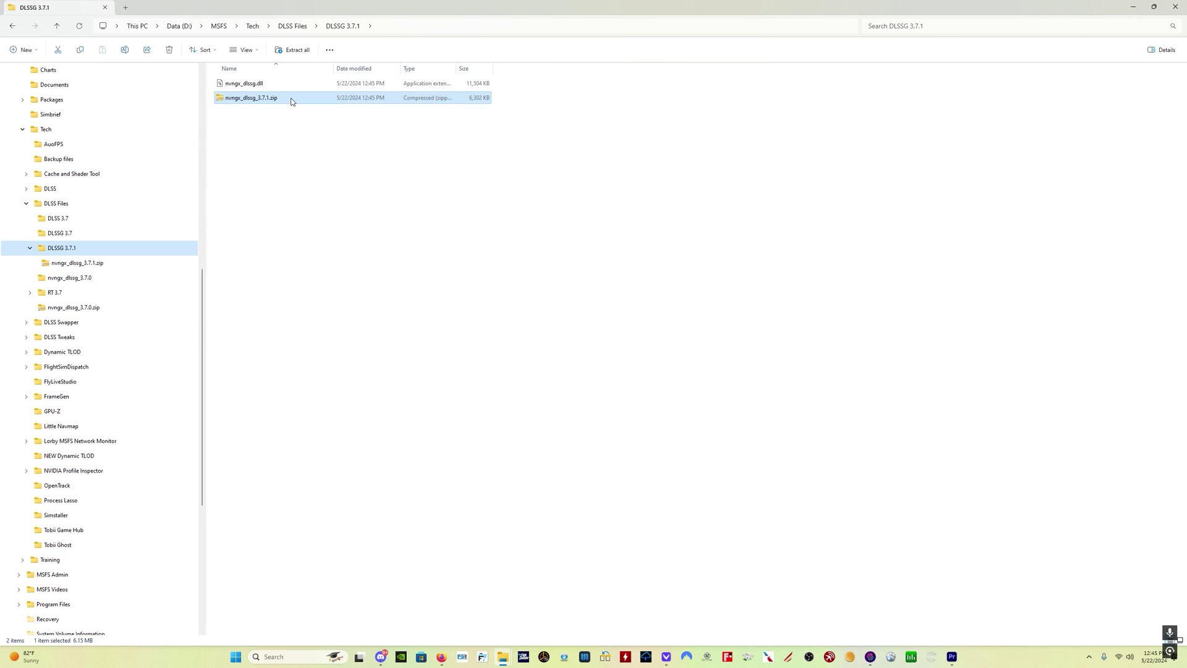
pyautogui.moveTo(272, 90)
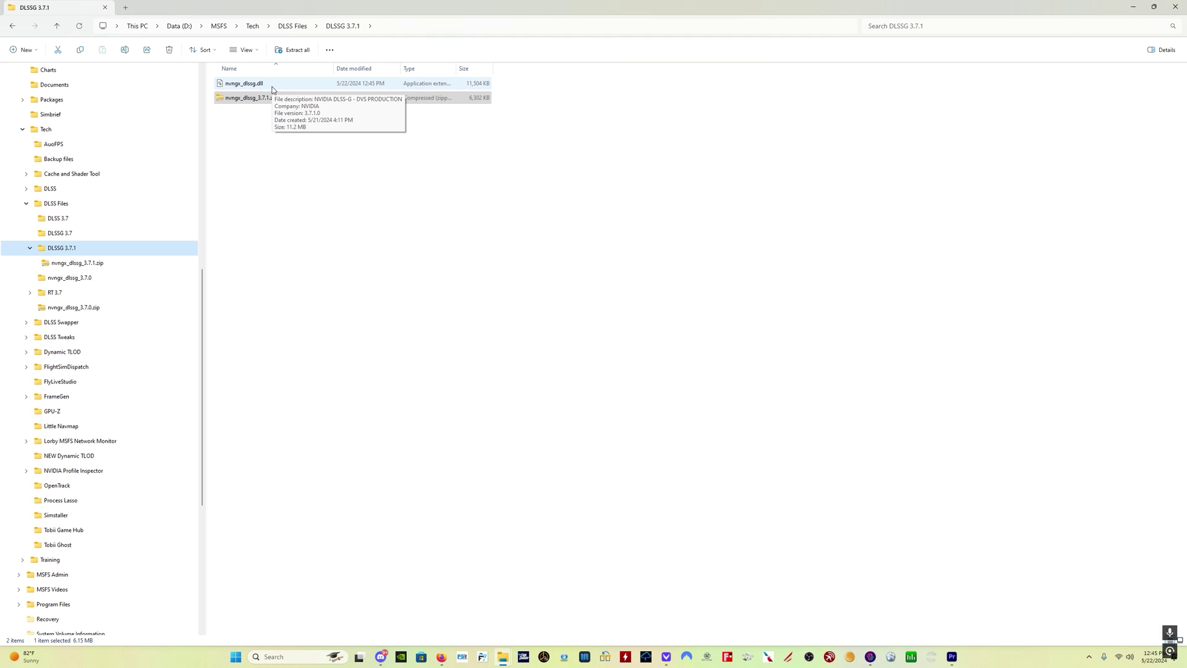
pyautogui.hotkey('alt', 'Home')
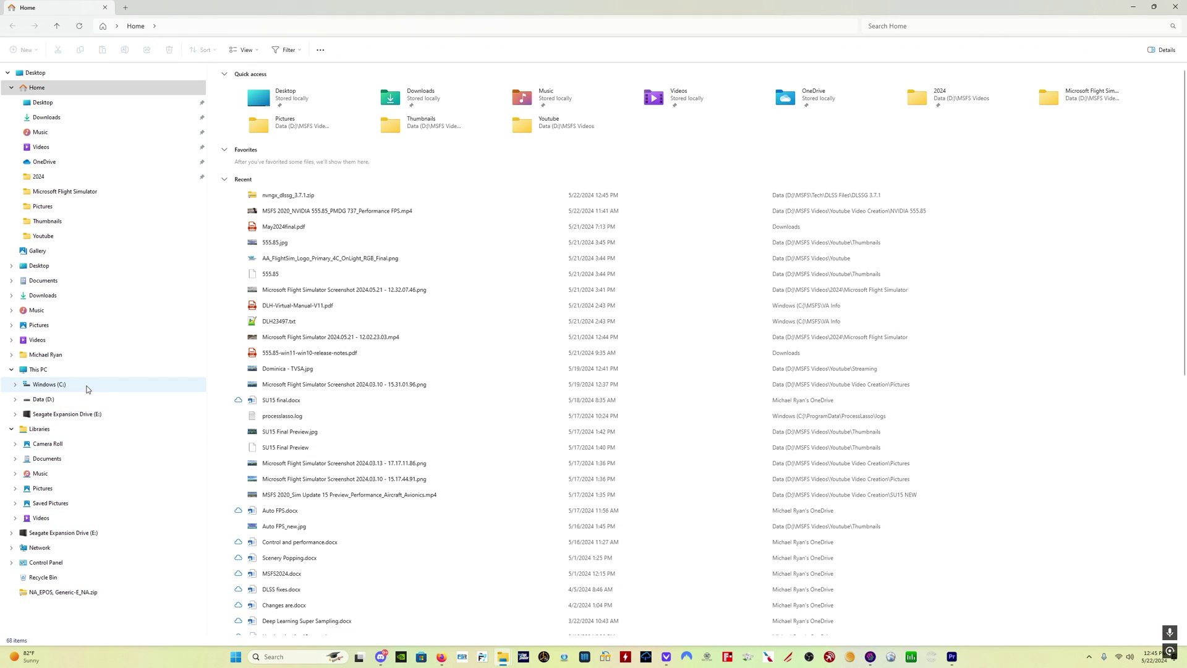
# - Browse to C:\XboxGames\Microsoft Flight Simulator_1\Content, then return to the DLSSG 3.7.1 window
pyautogui.click(87, 387)
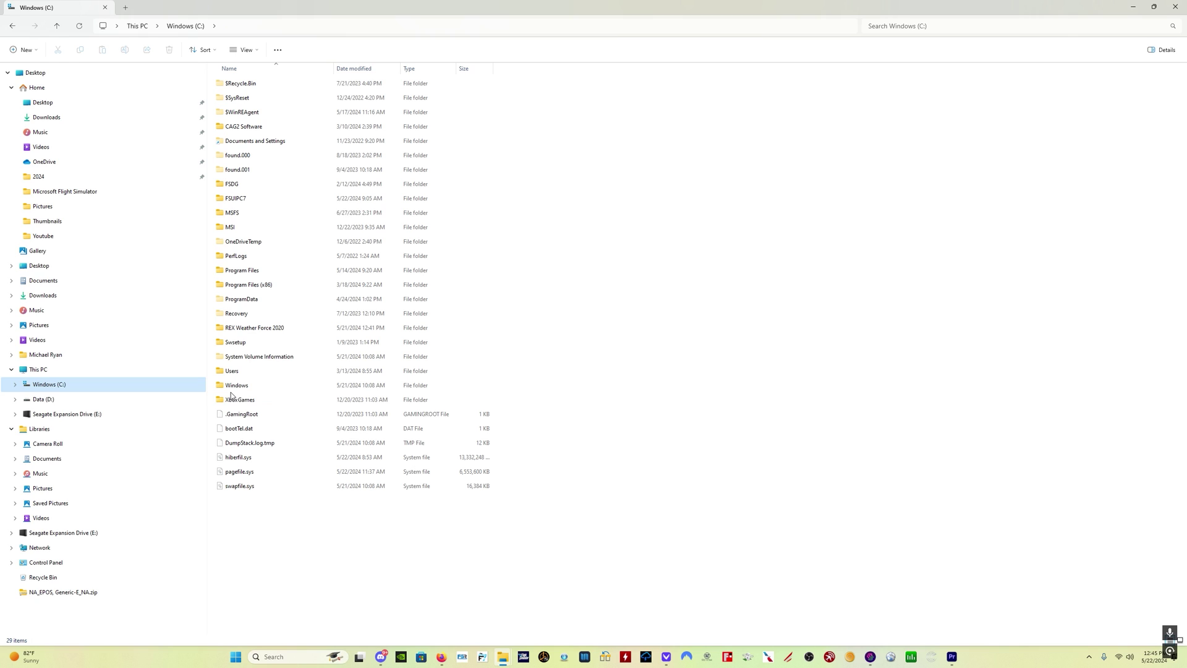
pyautogui.doubleClick(251, 400)
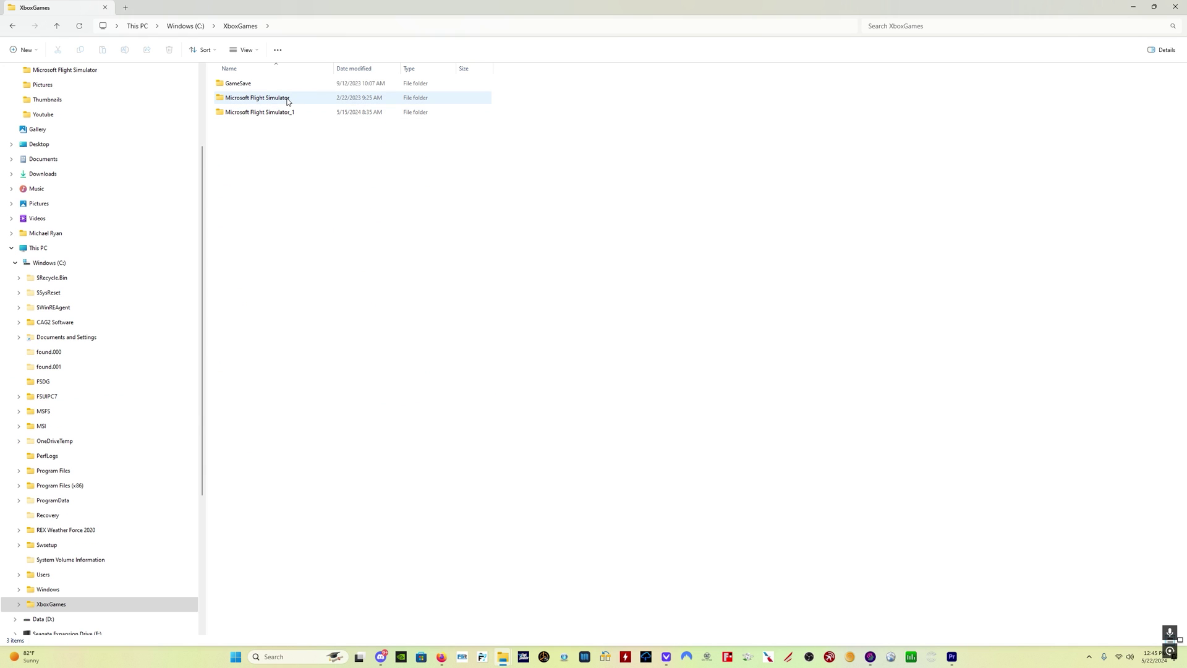
pyautogui.moveTo(300, 113)
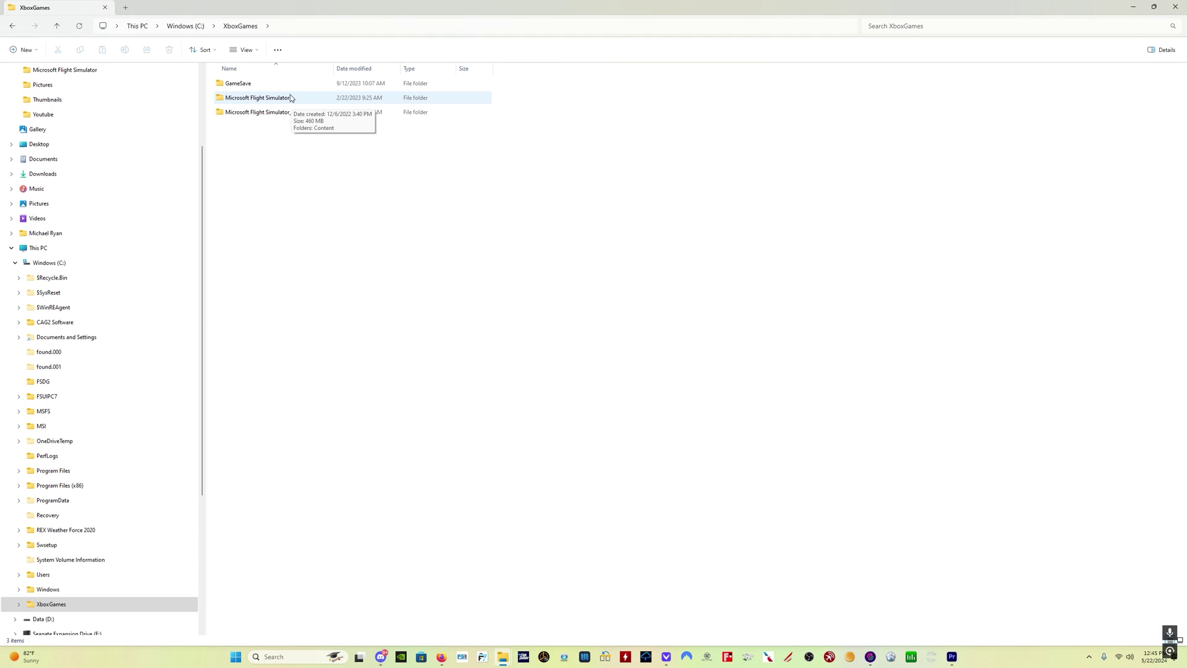
pyautogui.doubleClick(286, 112)
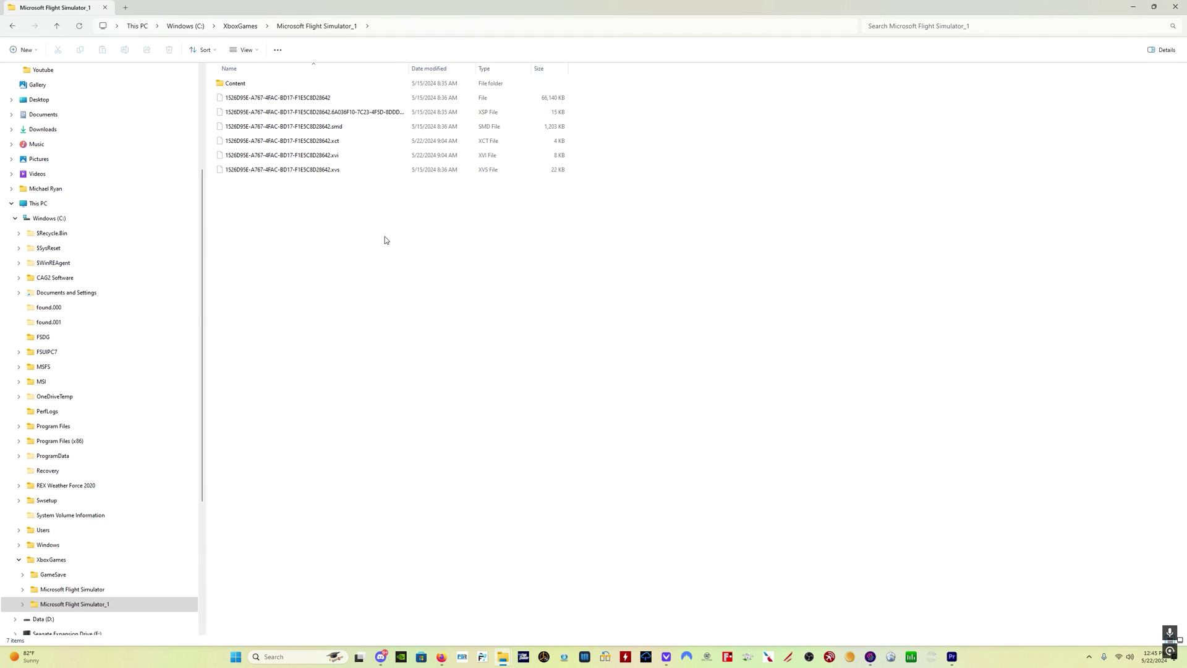
pyautogui.doubleClick(262, 81)
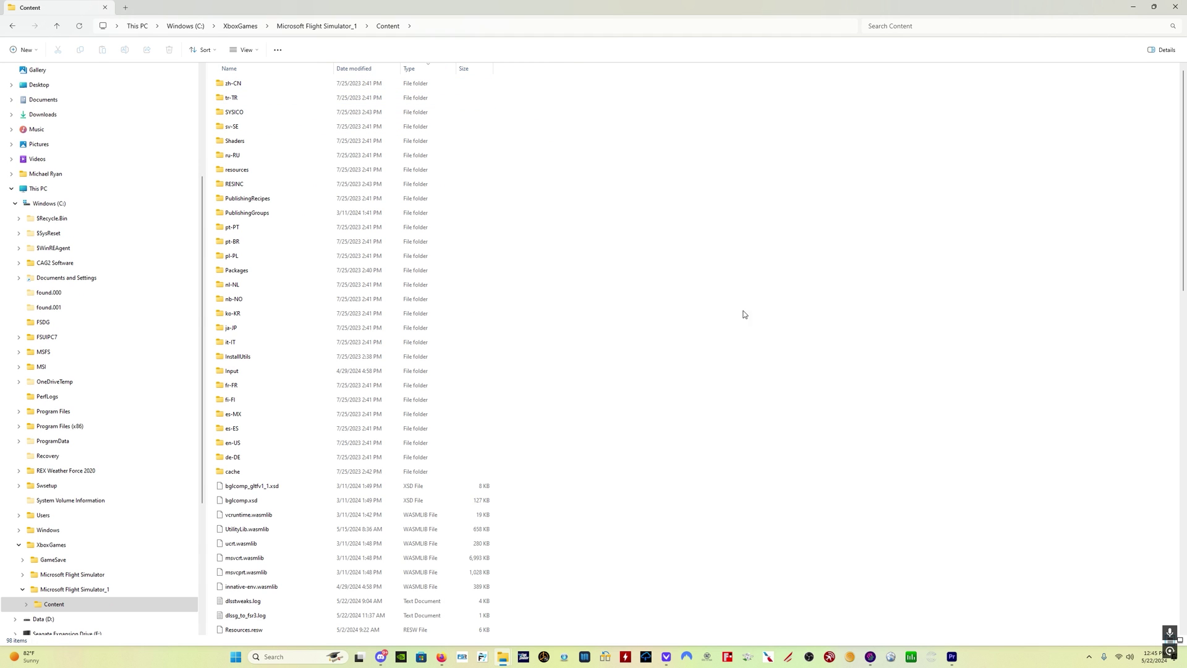
pyautogui.hotkey('alt', 'Tab')
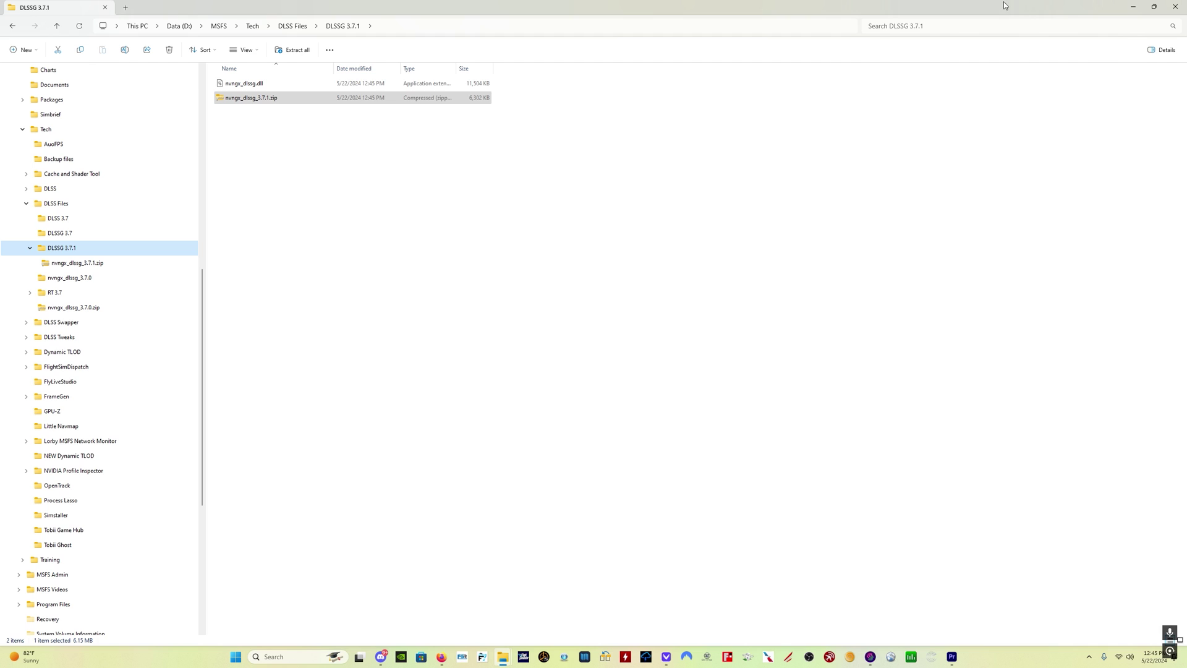
# - Drag the 3.7.1 nvngx_dlssg.dll into Content, replacing the old file, then return to TechPowerUp
pyautogui.click(1154, 7)
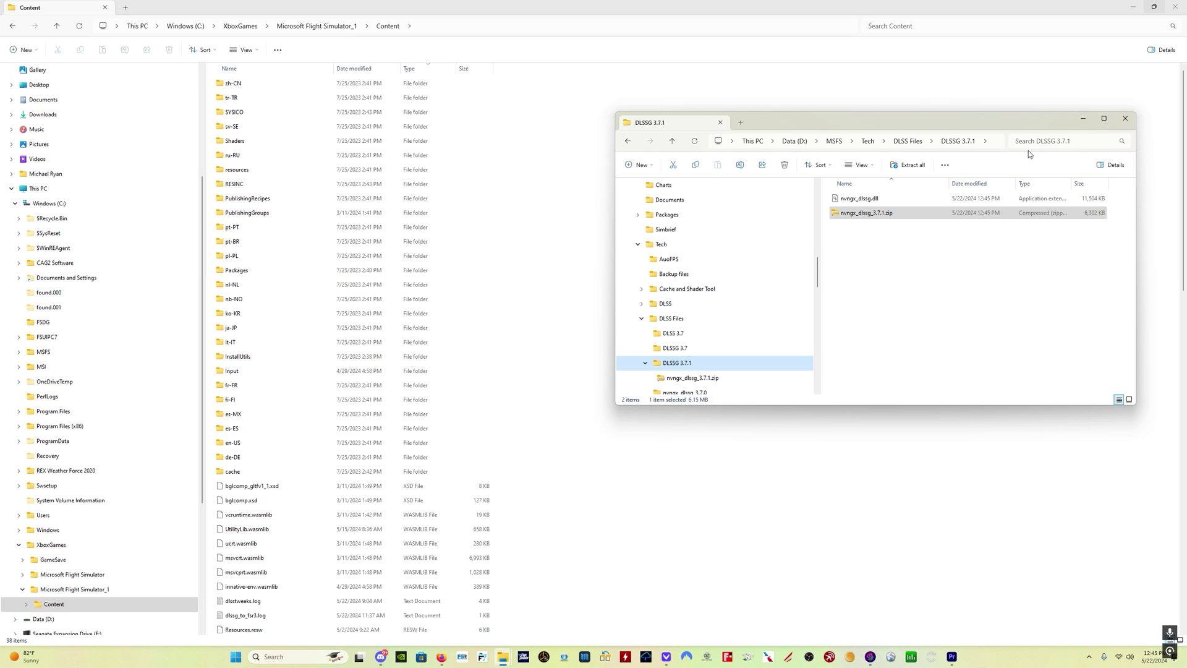
pyautogui.moveTo(883, 202); pyautogui.dragTo(504, 241)
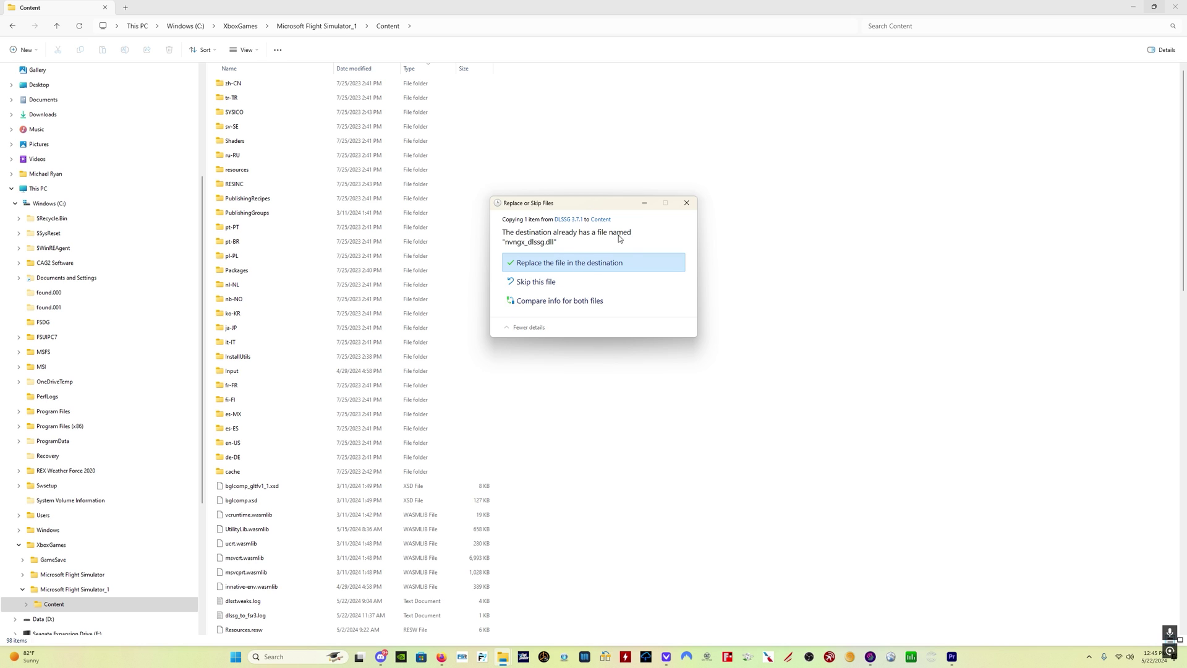
pyautogui.click(552, 263)
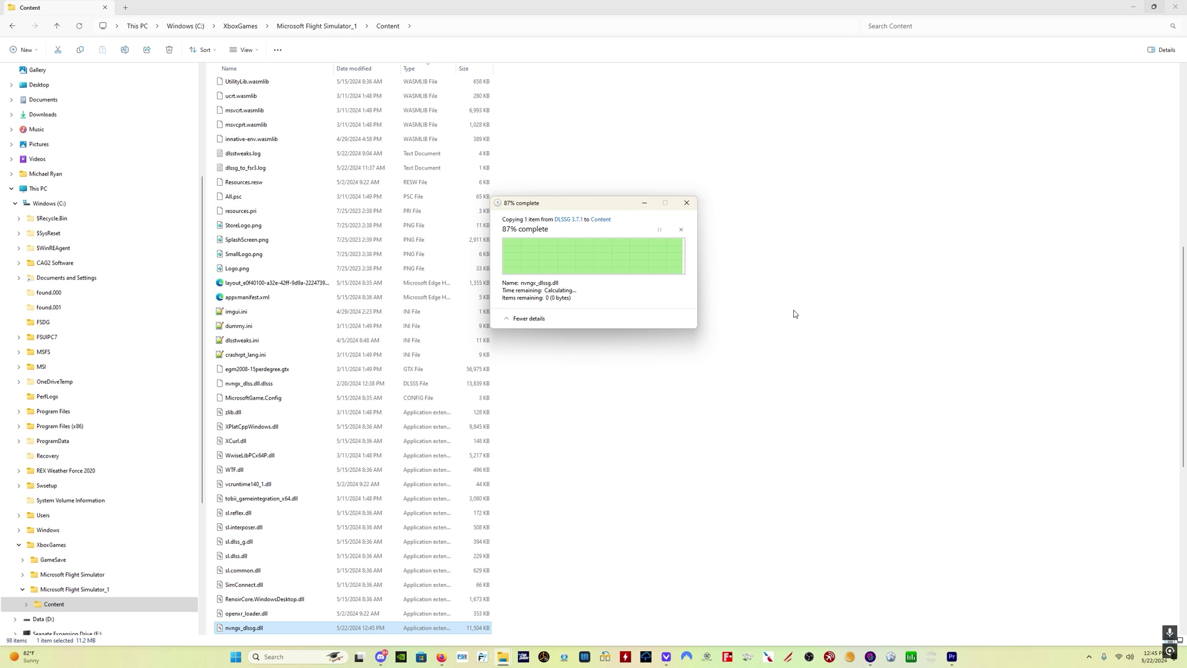
pyautogui.hotkey('alt', 'Tab')
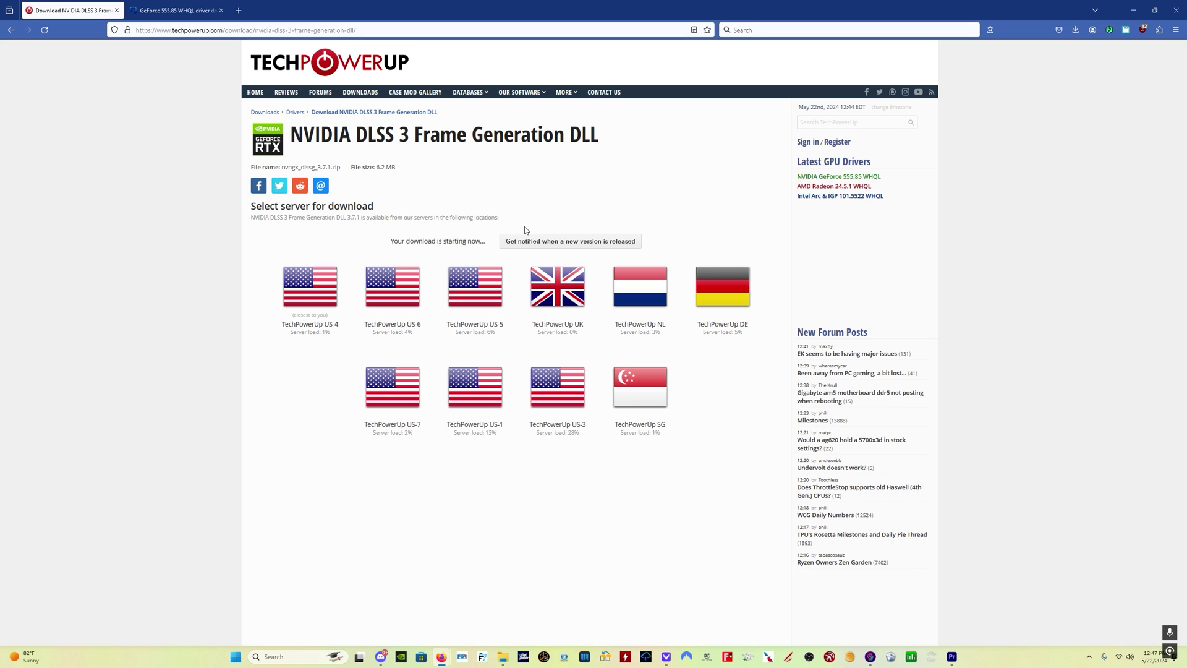
# - Bring DLSS Swapper to the front maximized to see the simulator listed with DLSS 3.7.0.0
pyautogui.hotkey('alt', 'Tab')
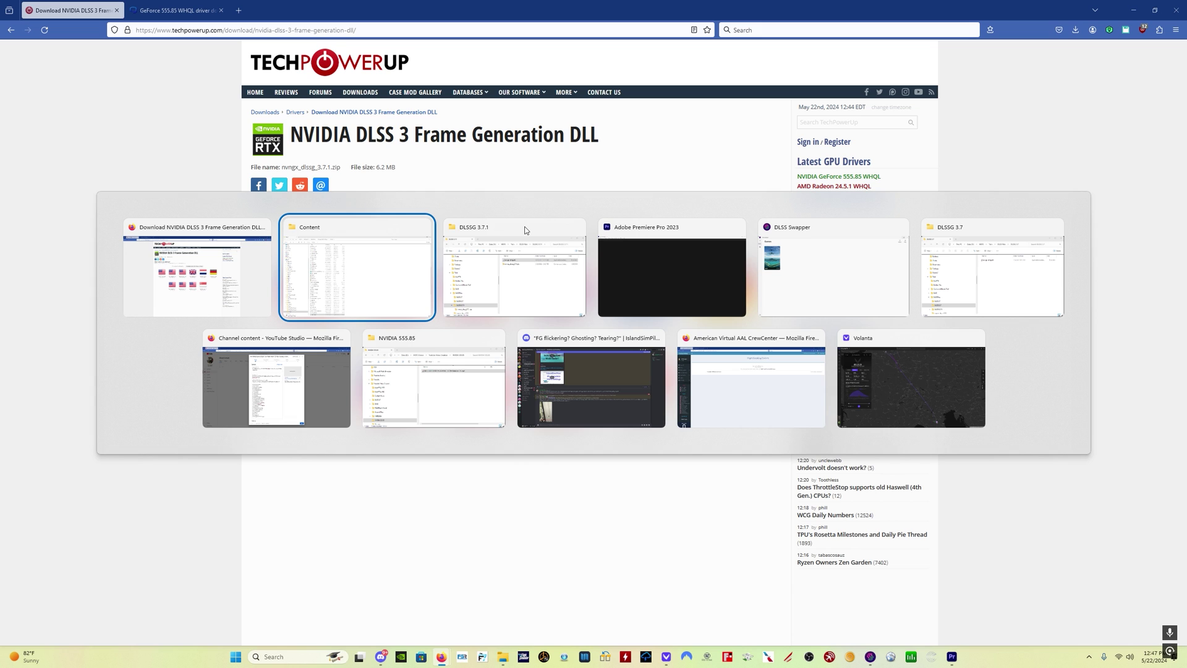
pyautogui.scroll(-4, 612, 395)
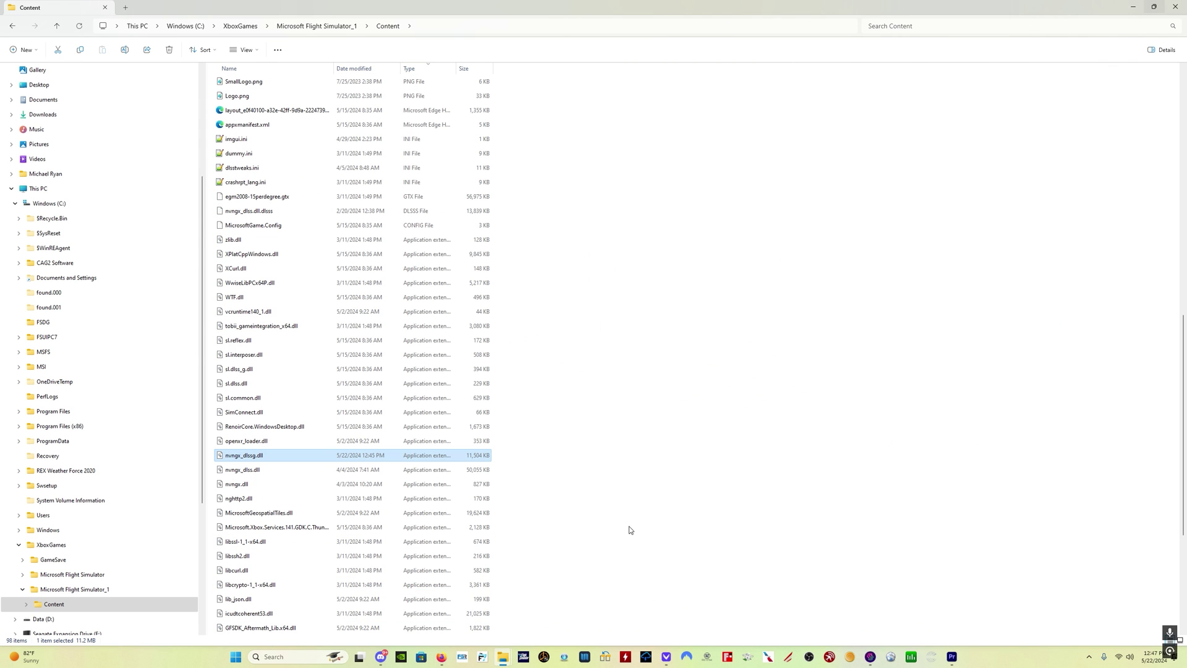
pyautogui.click(870, 656)
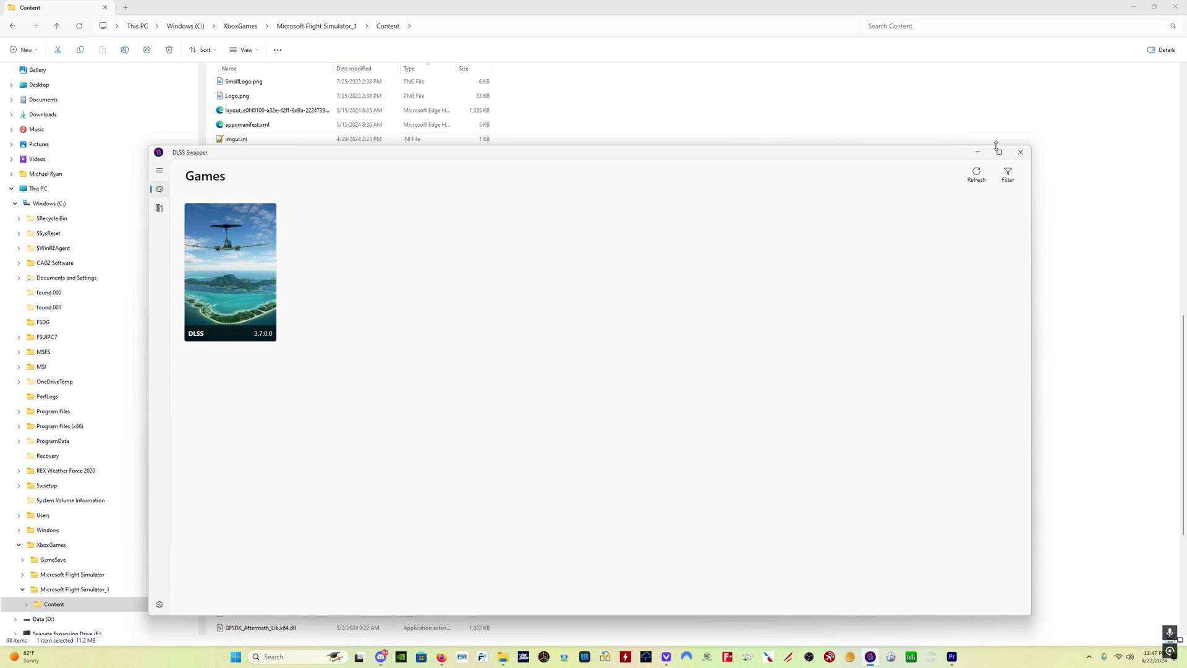
pyautogui.click(998, 152)
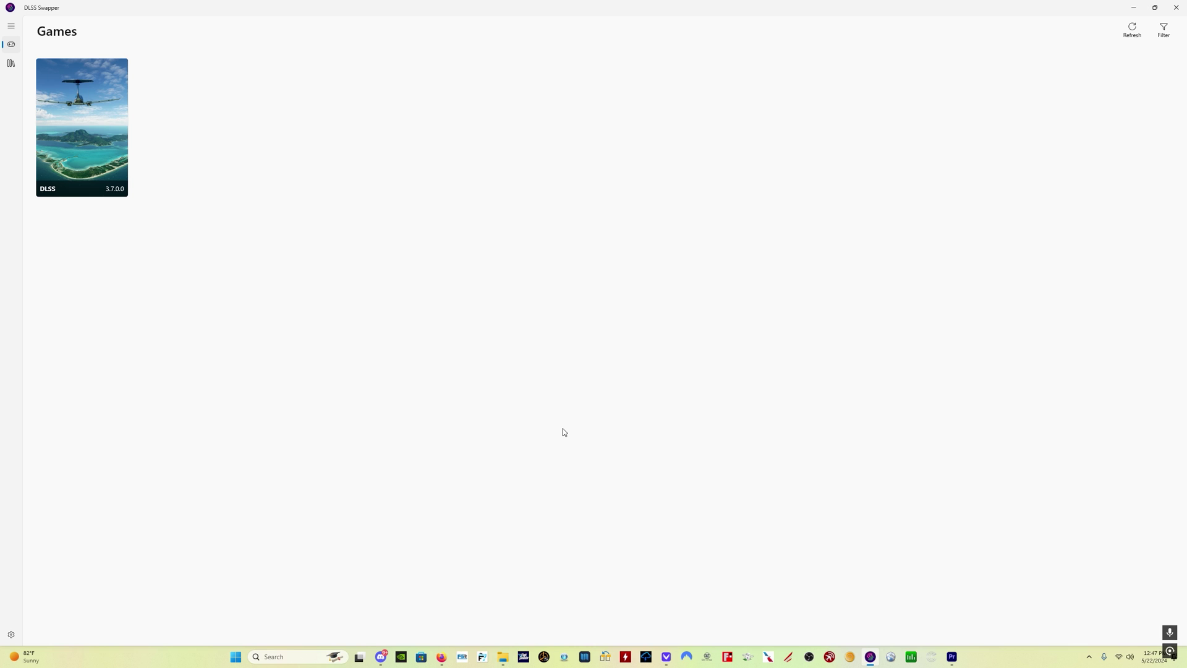
pyautogui.hotkey('alt', 'Tab')
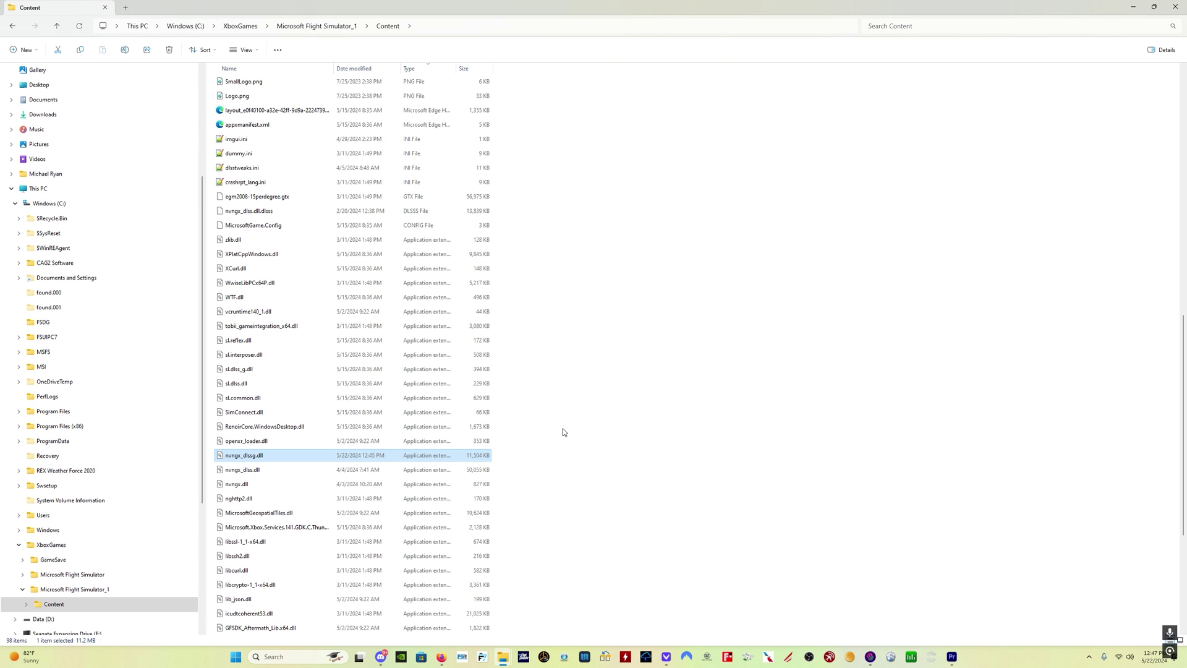
pyautogui.click(638, 525)
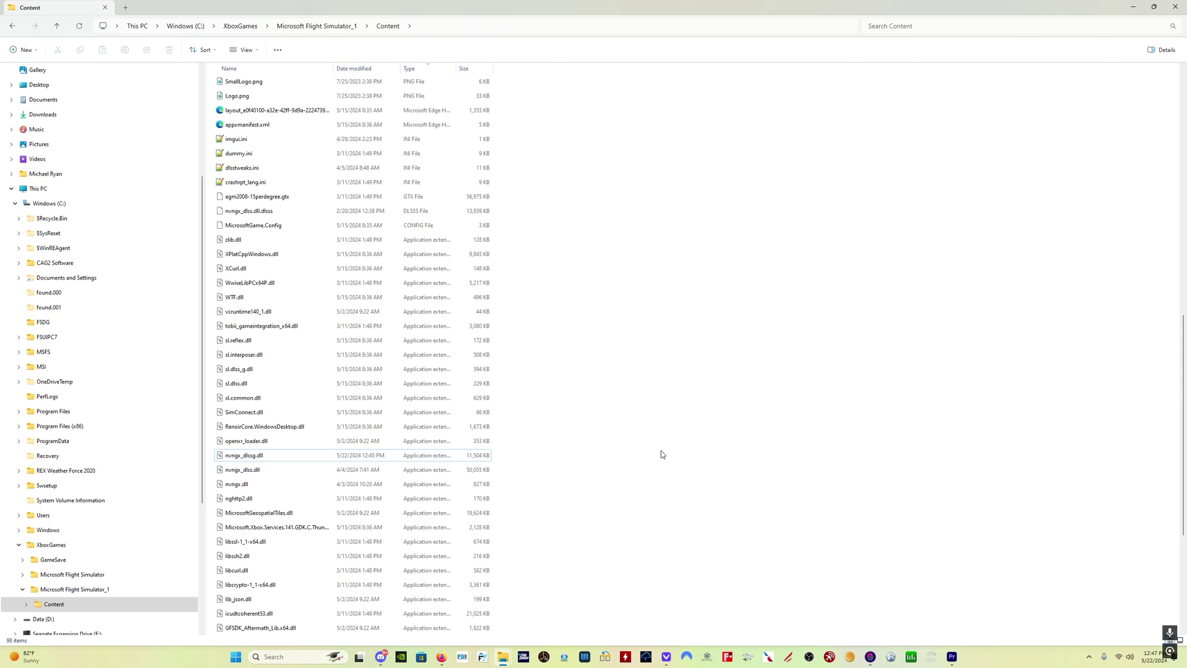
pyautogui.click(267, 459)
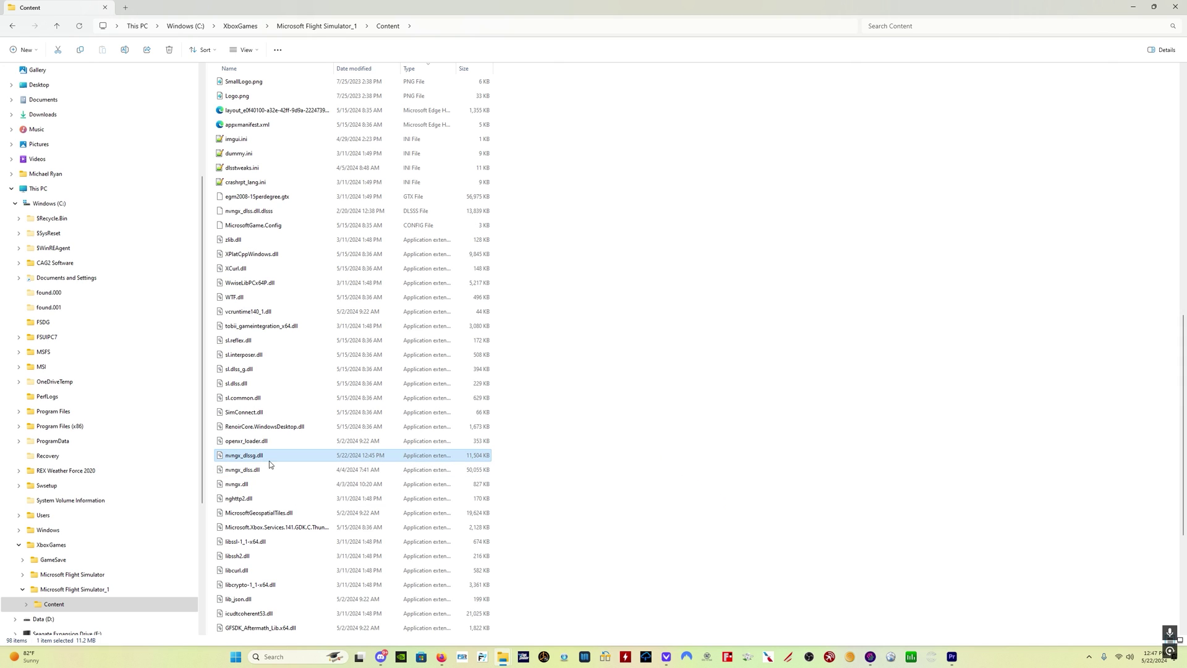
pyautogui.click(238, 456)
pyautogui.press('Home')
pyautogui.write('OLD_')
pyautogui.click(740, 495)
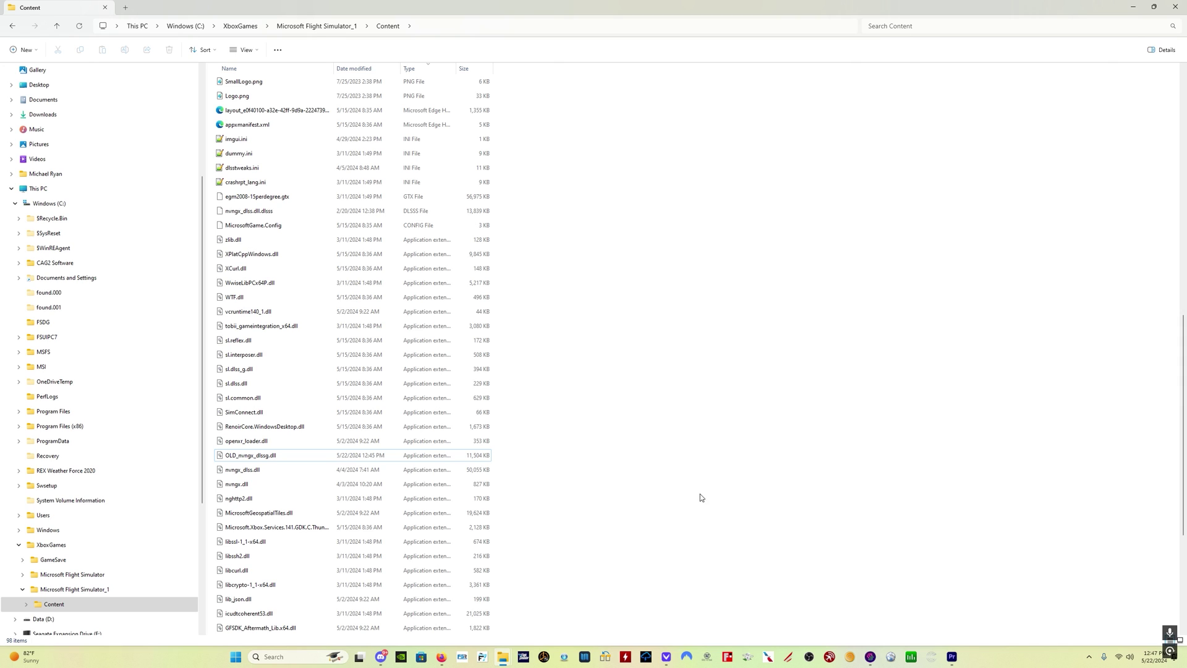
pyautogui.click(261, 458)
pyautogui.press('F2')
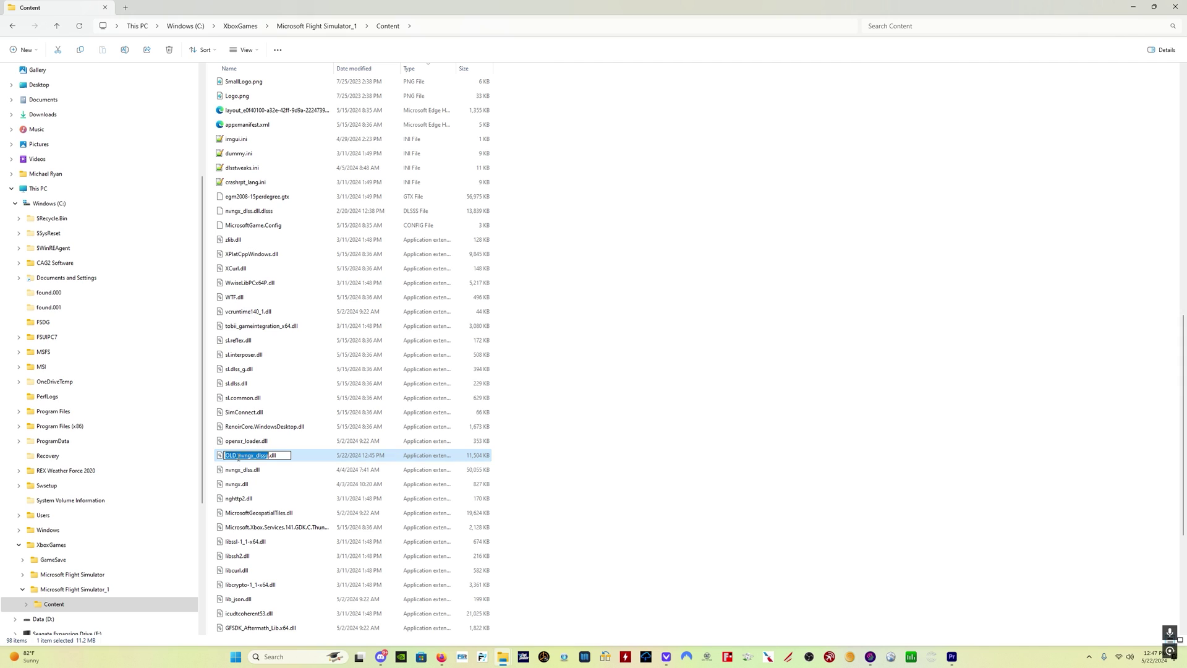
pyautogui.press('Home')
pyautogui.hotkey('shift', 'Right')
pyautogui.hotkey('shift', 'Right')
pyautogui.hotkey('shift', 'Right')
pyautogui.press('Delete')
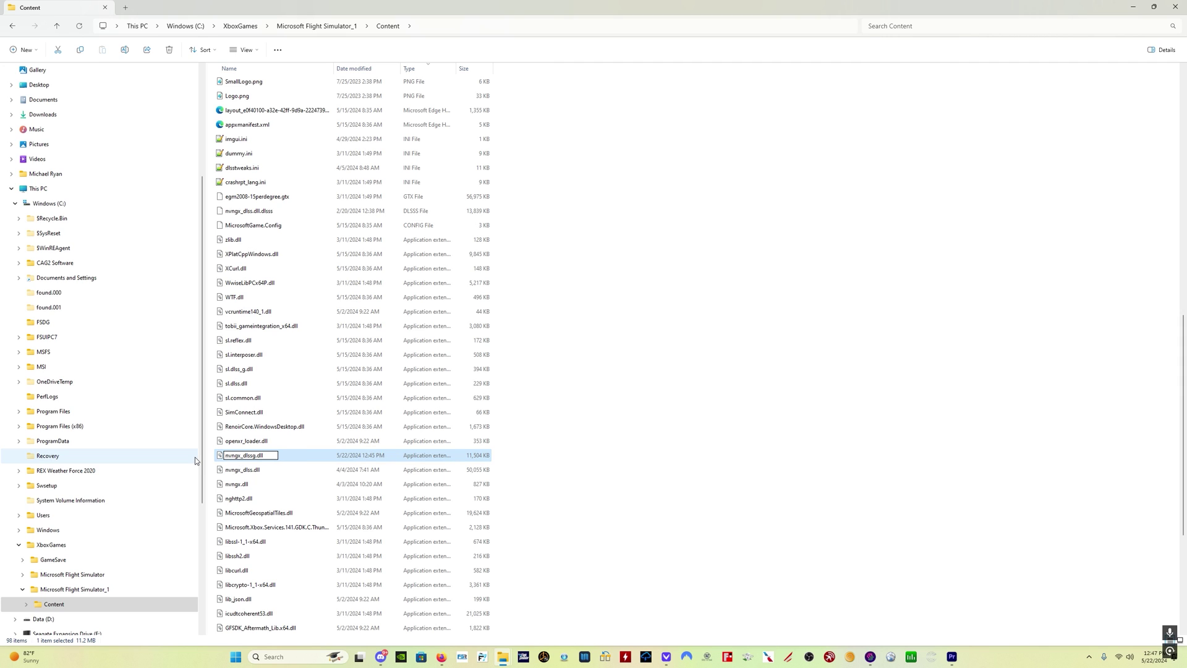
pyautogui.click(723, 322)
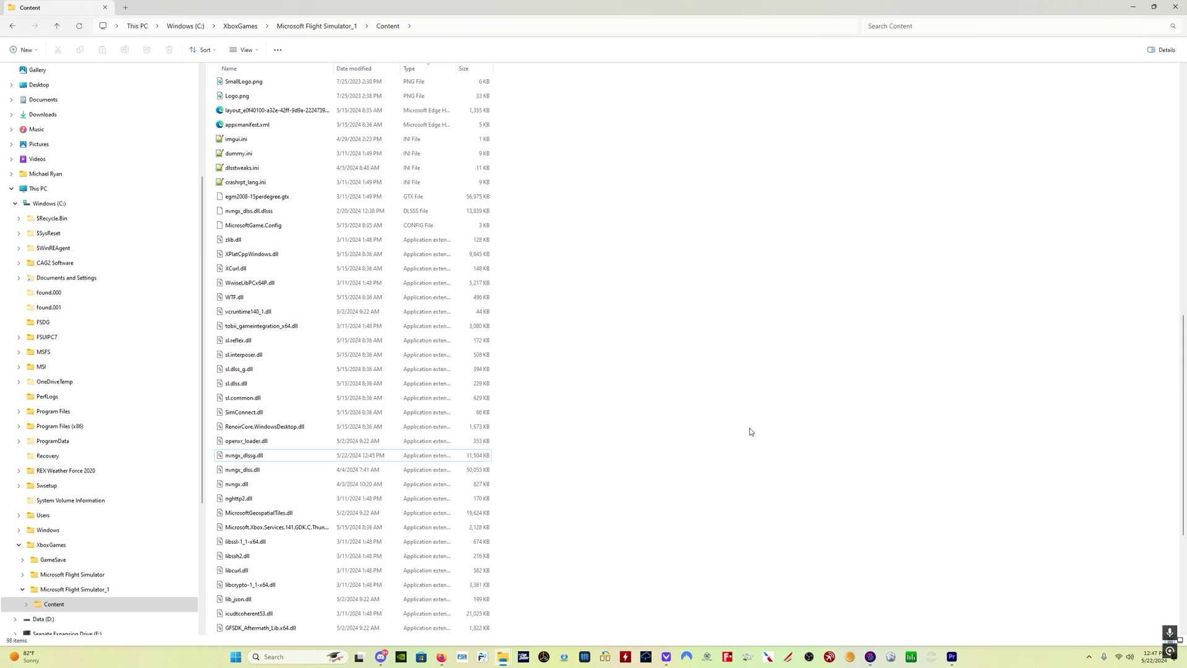
# - Go back to TechPowerUp's DLSS 3 Frame Generation DLL version listing and scroll through it
pyautogui.hotkey('alt', 'Tab')
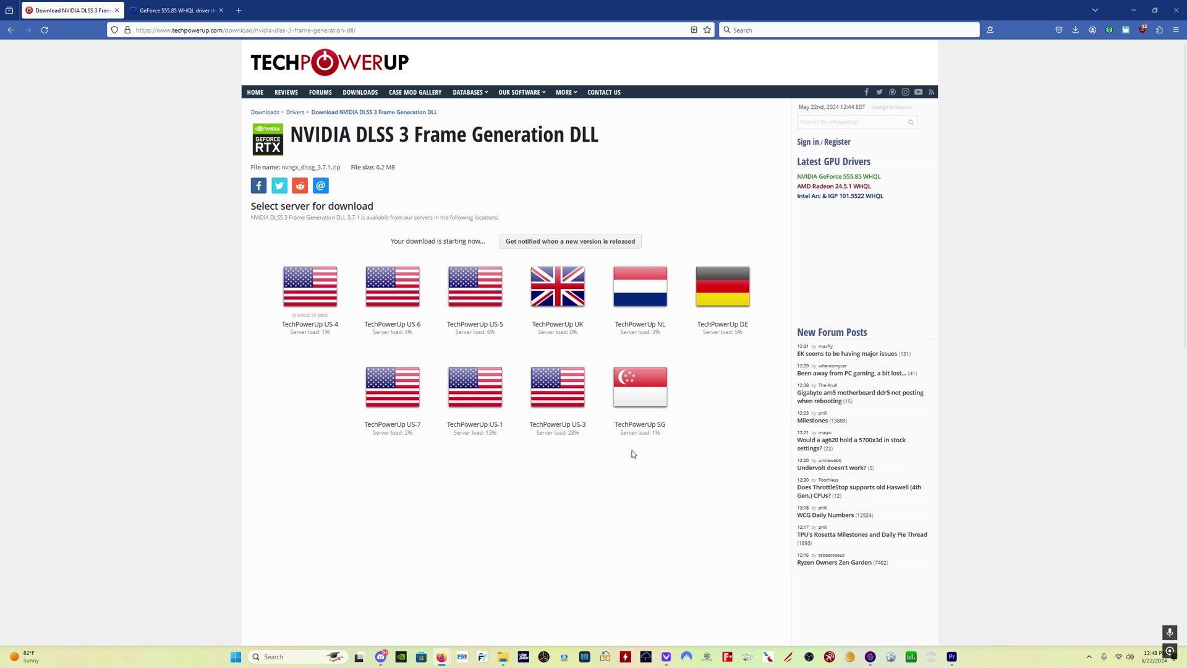
pyautogui.click(11, 29)
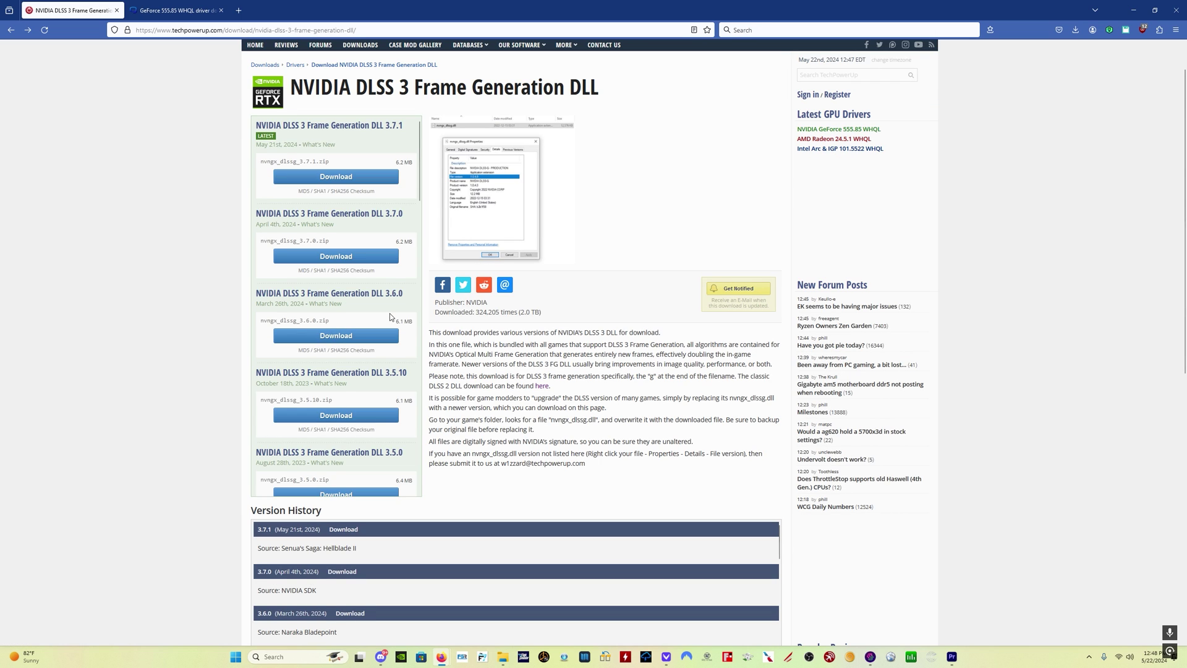
pyautogui.scroll(-1, 390, 314)
pyautogui.scroll(1, 389, 314)
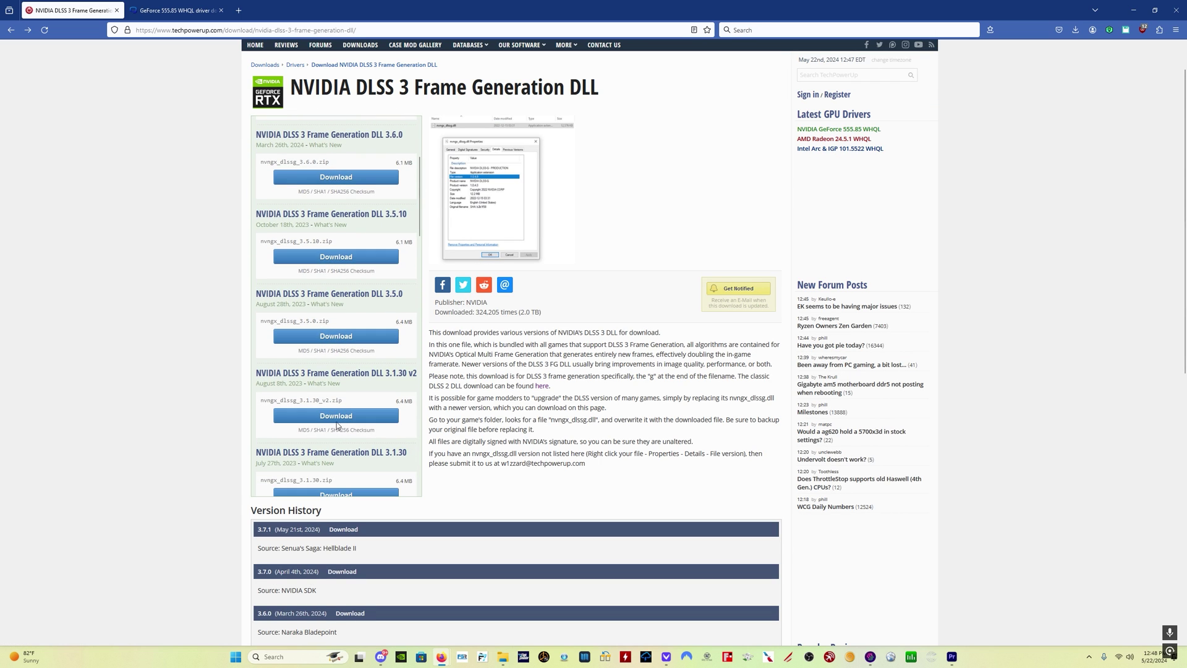